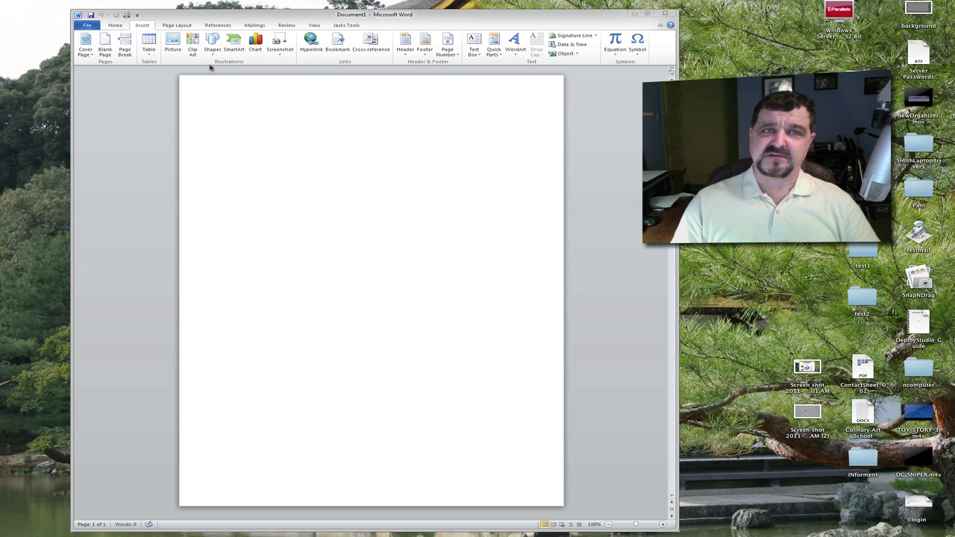
- Activate the blank Document1 window and nudge it slightly into place
click(305, 14)
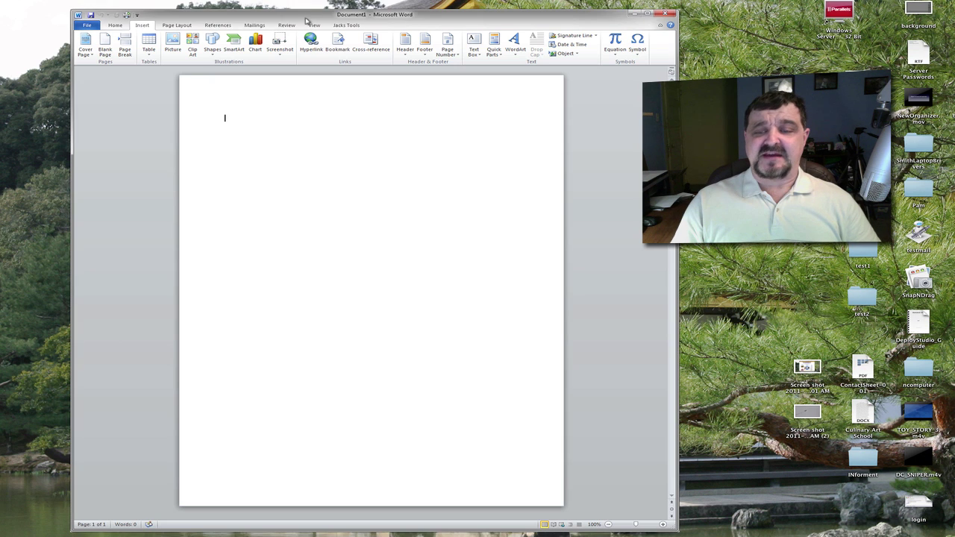
drag(336, 18, 335, 21)
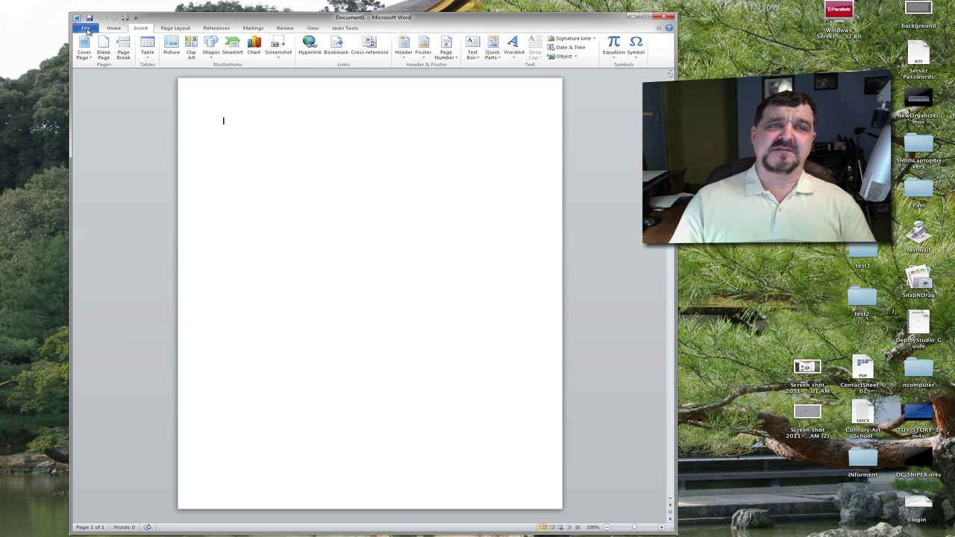
- Browse the File menu's Info, Recent, New, Print and Save & Send pages, then open Word Options
click(87, 30)
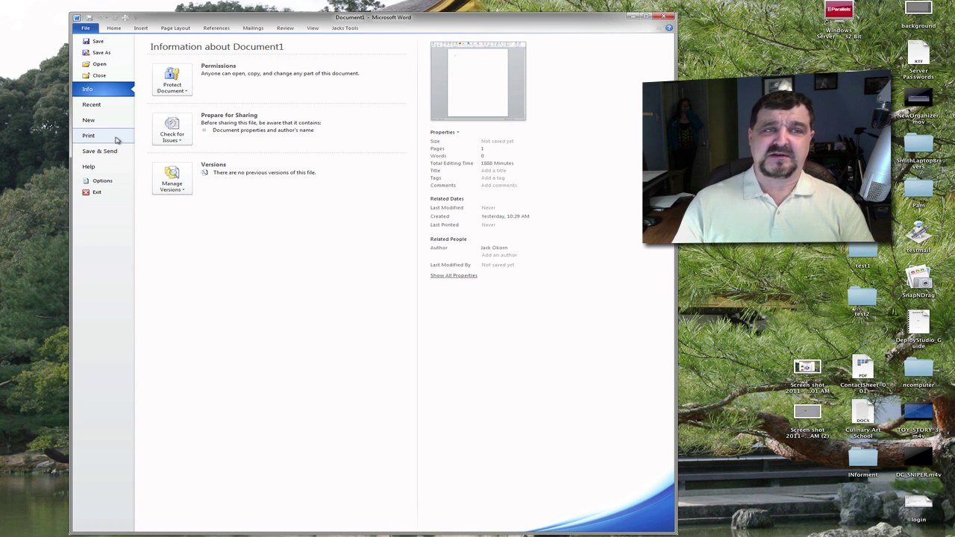
click(99, 107)
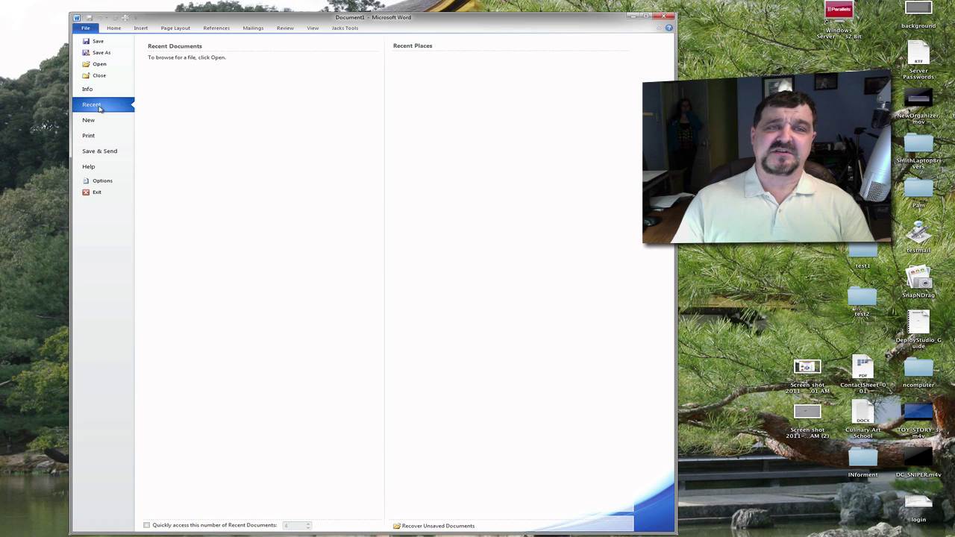
click(88, 122)
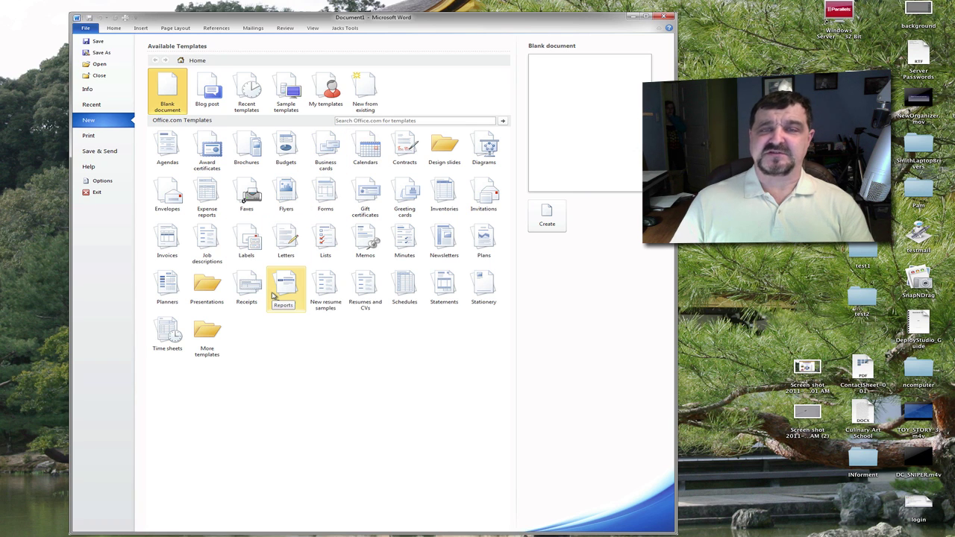
click(97, 137)
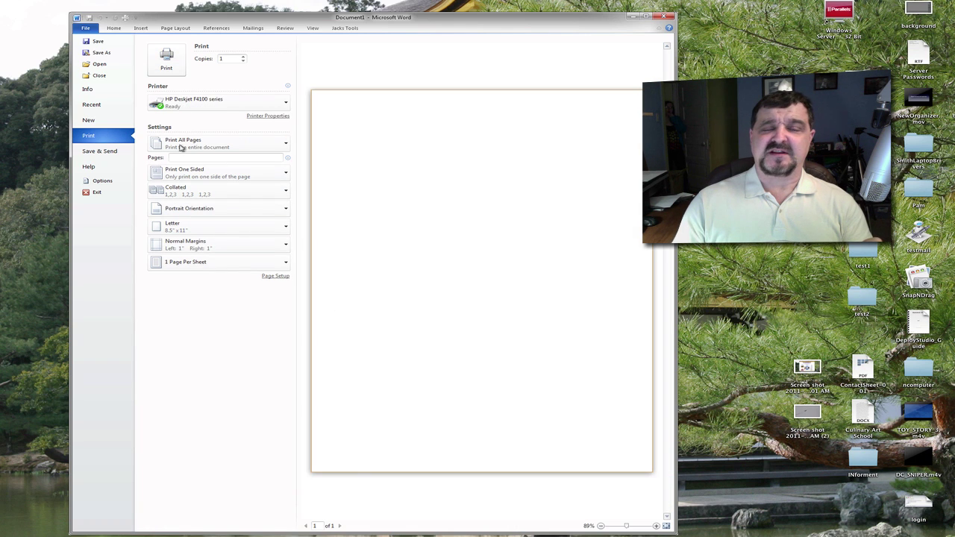
click(116, 153)
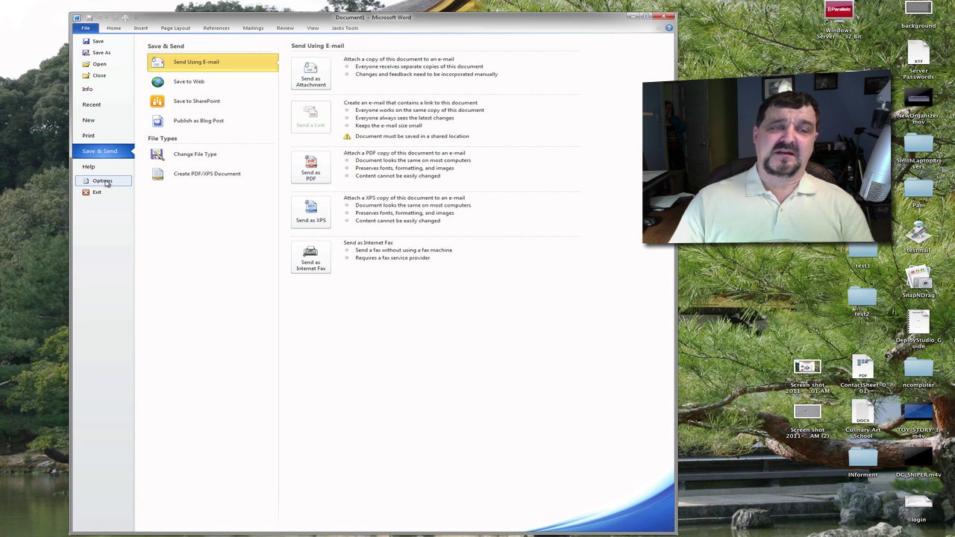
click(105, 182)
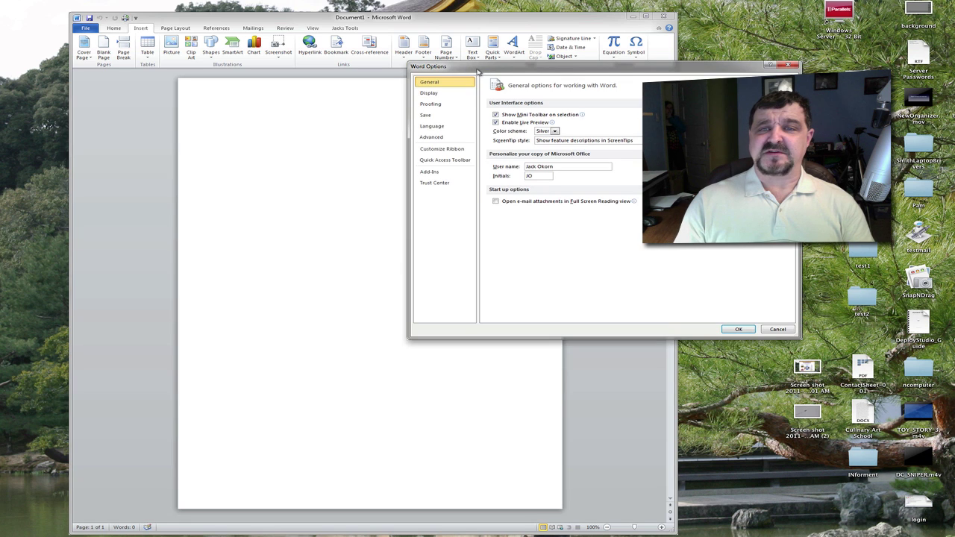
- Move the Word Options dialog over the page and cancel it without changes
drag(480, 69, 173, 140)
drag(232, 138, 273, 132)
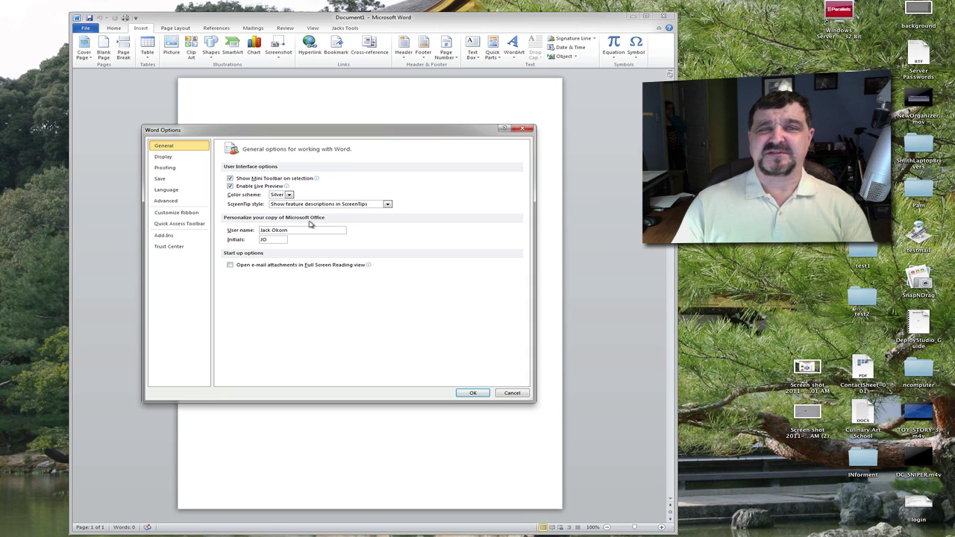
click(508, 393)
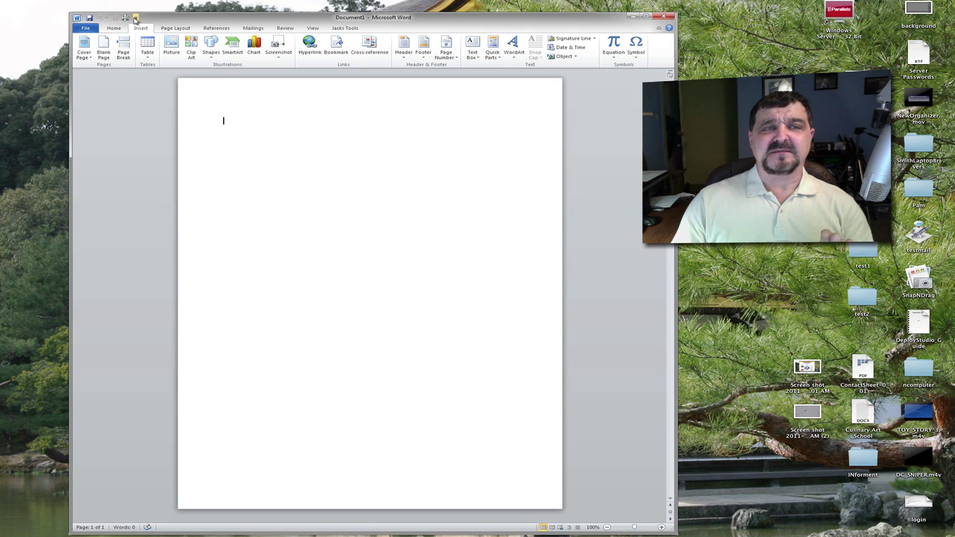
click(135, 18)
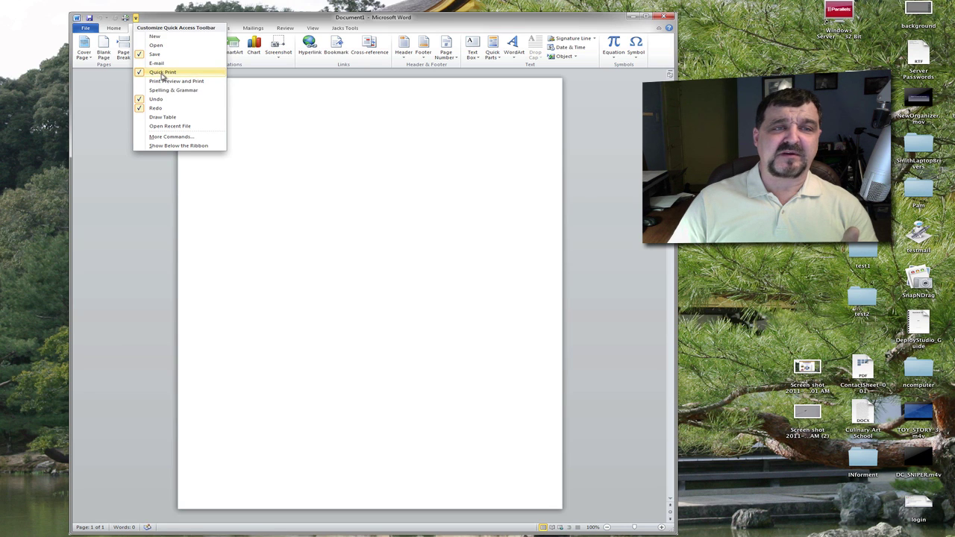
click(135, 17)
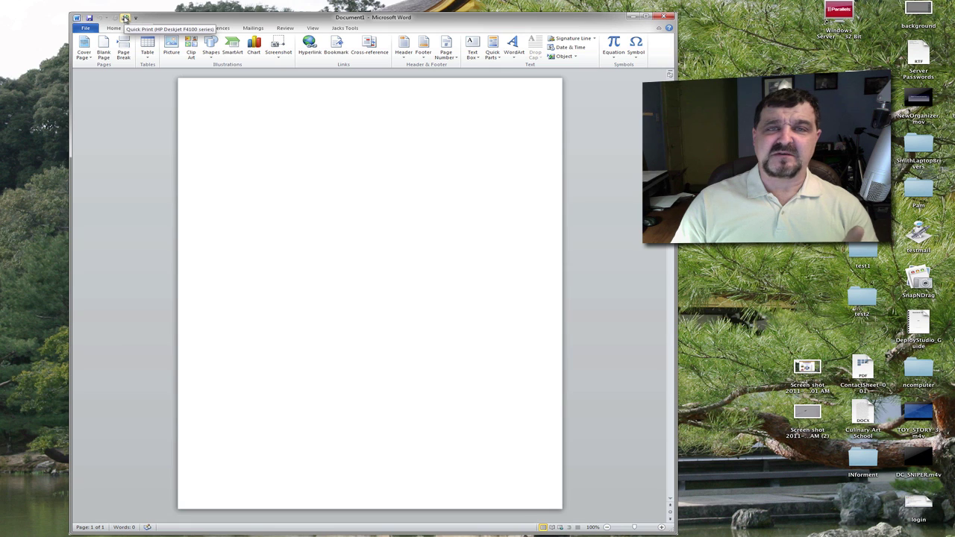
click(136, 18)
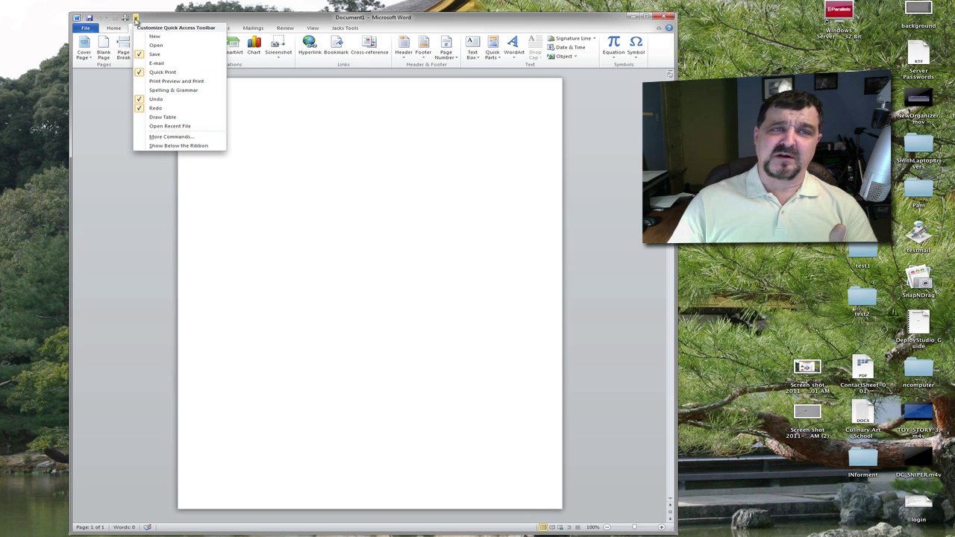
click(136, 19)
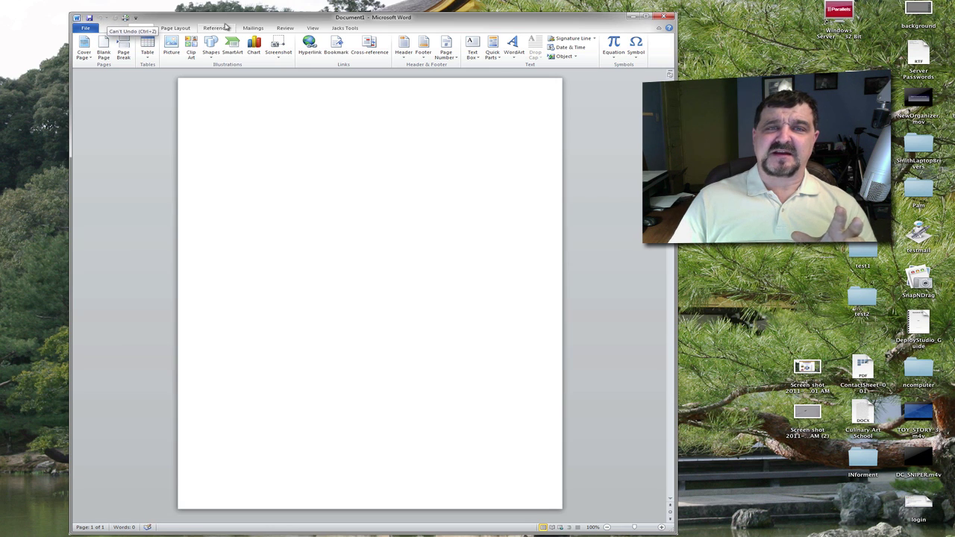
- View the Jacks Tools custom tab, then return to the Home tab
click(342, 29)
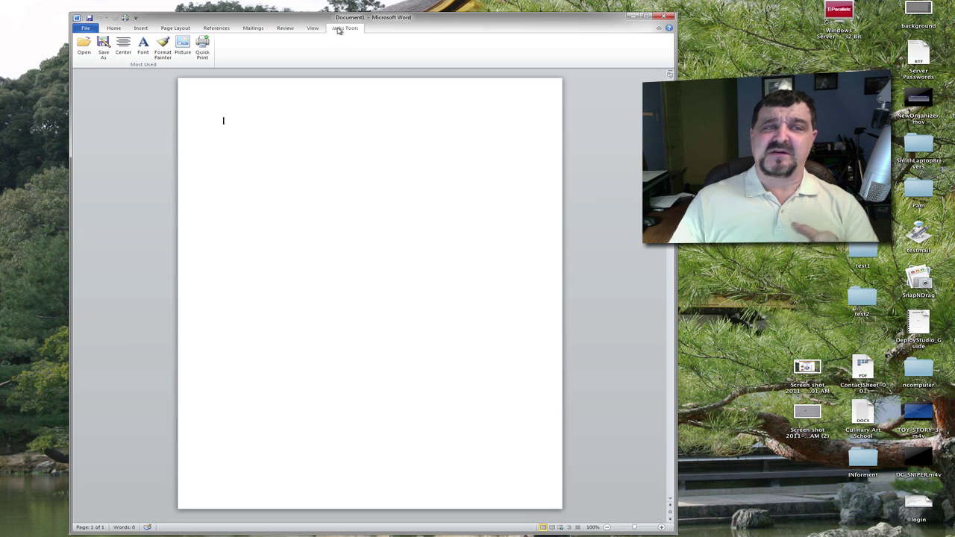
click(112, 29)
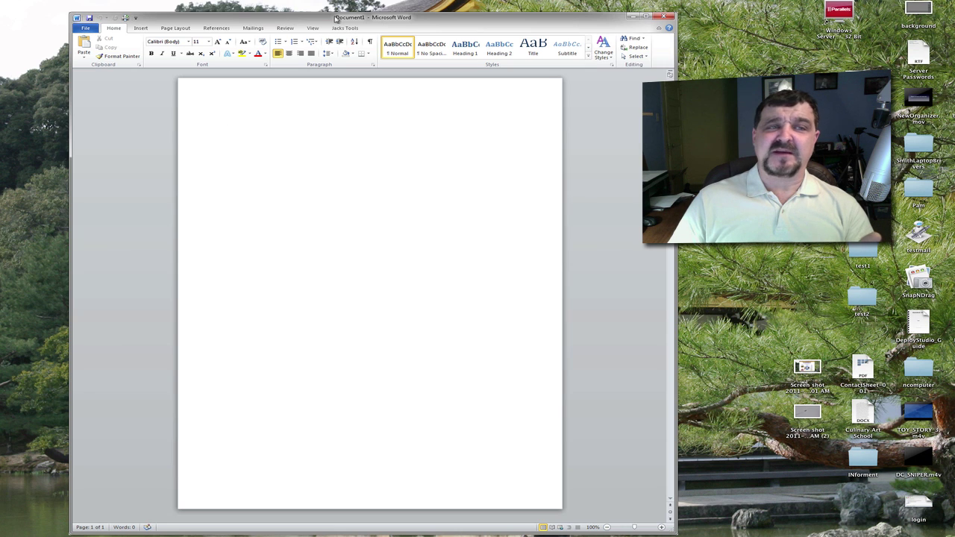
- Save the blank document with the file name 'Testing' via Save As
click(88, 30)
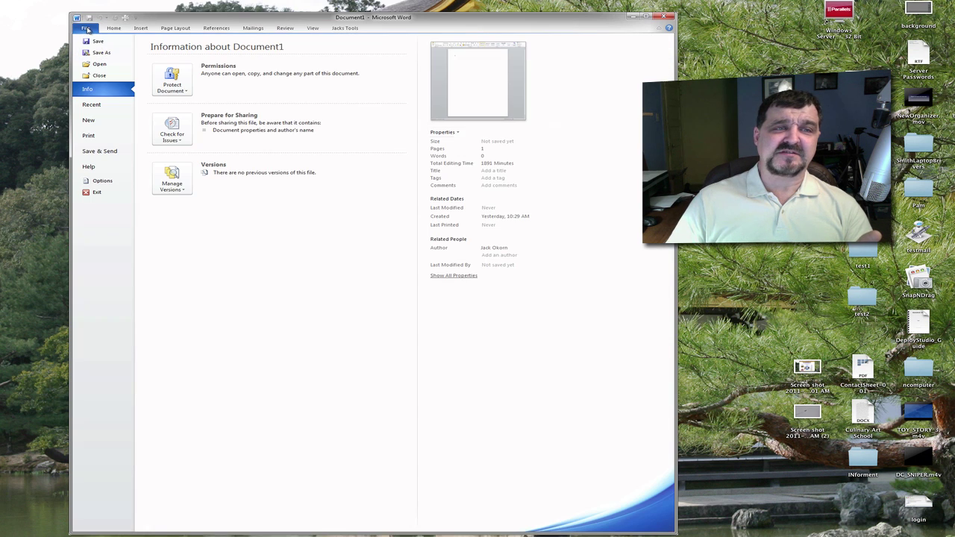
click(91, 53)
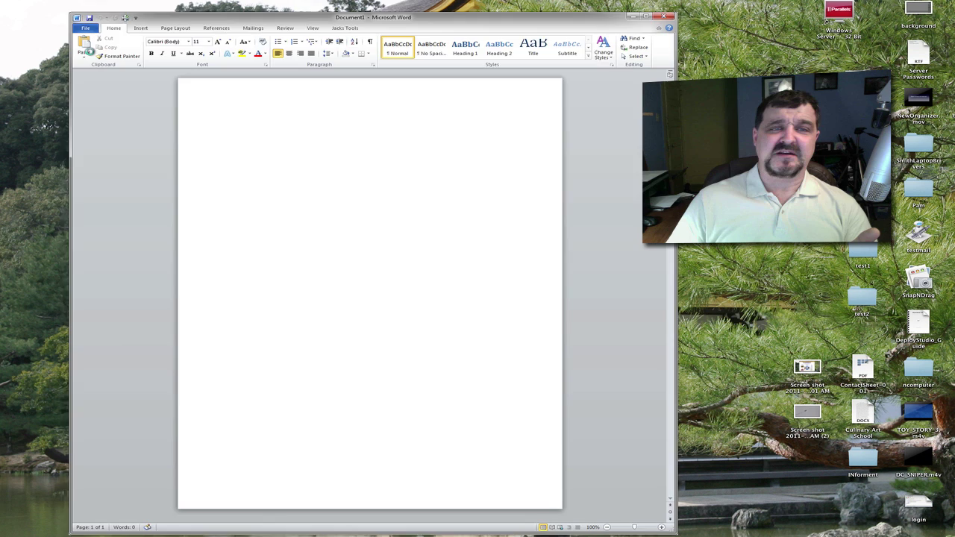
drag(214, 24, 272, 69)
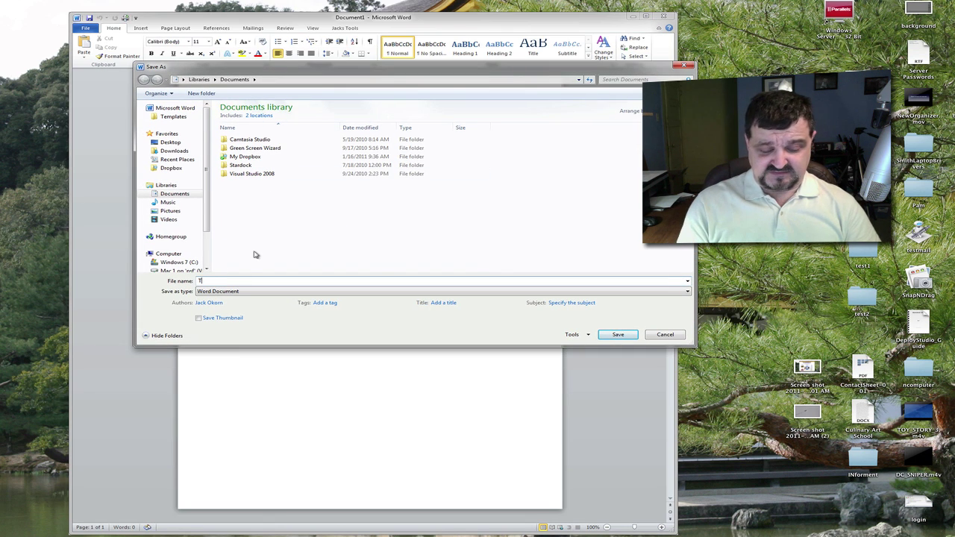
text(Testing)
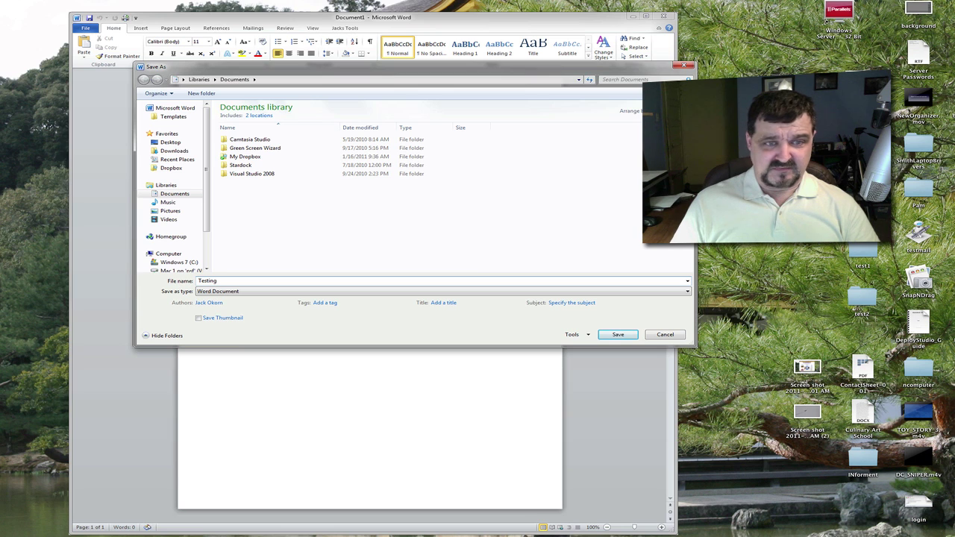
click(609, 335)
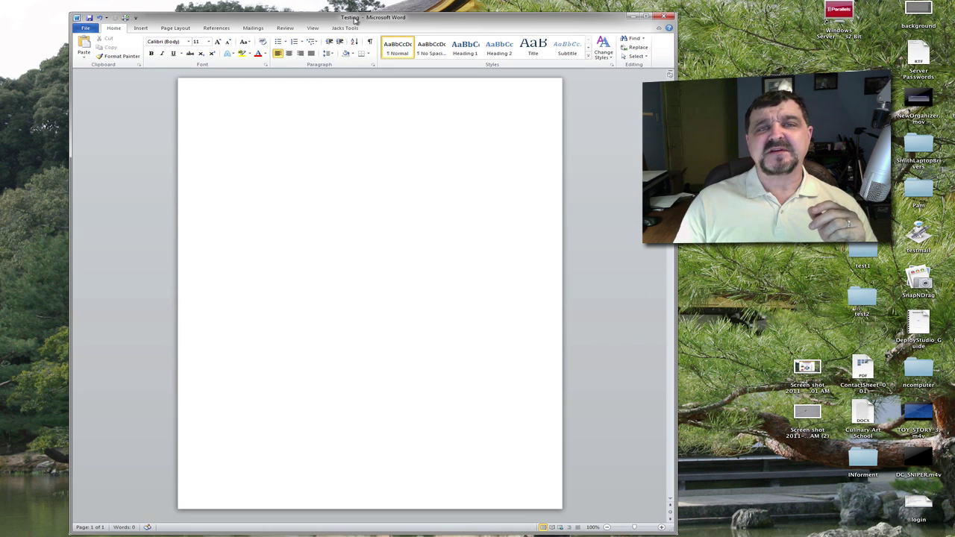
drag(356, 20, 354, 24)
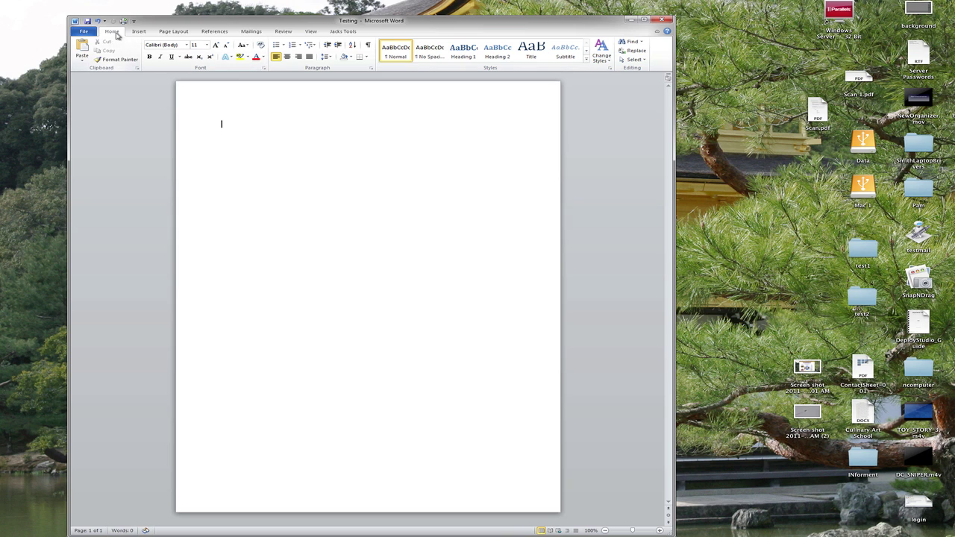
- Cycle through Insert, Page Layout, References, Mailings, Review, View and Jacks Tools tabs, ending on Home
click(138, 32)
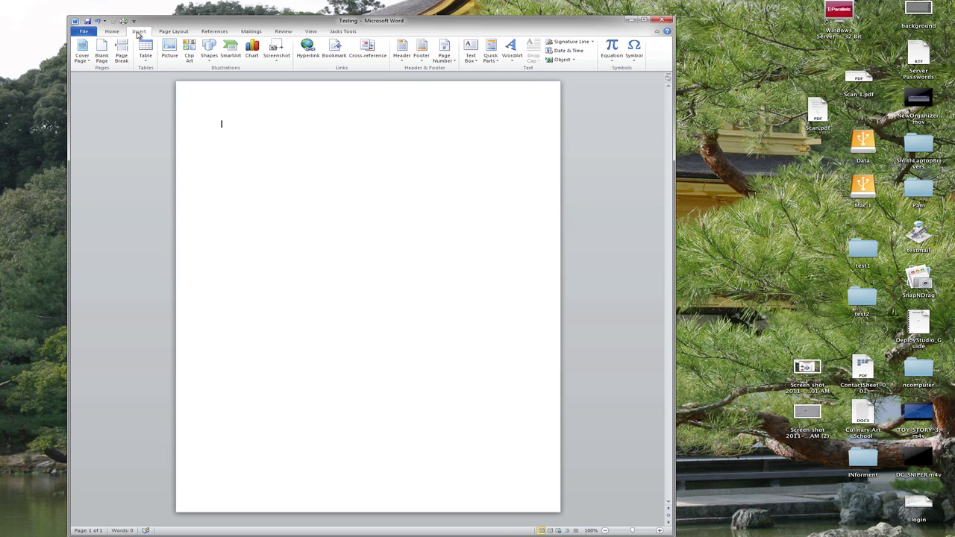
click(169, 35)
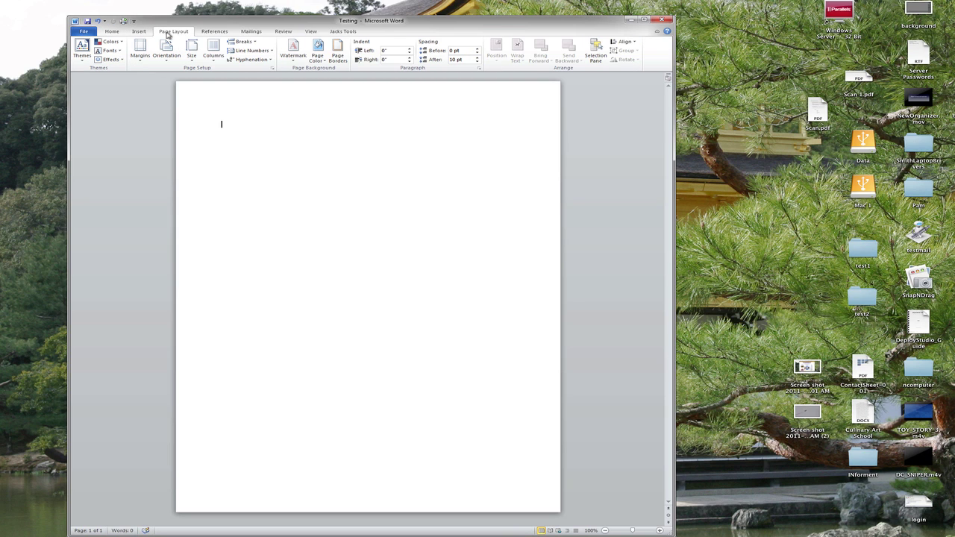
click(212, 33)
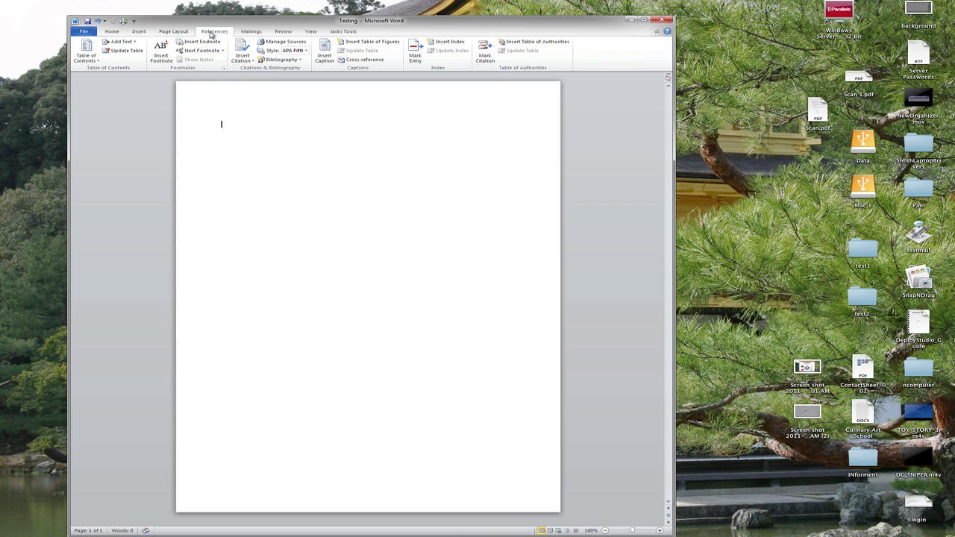
click(253, 32)
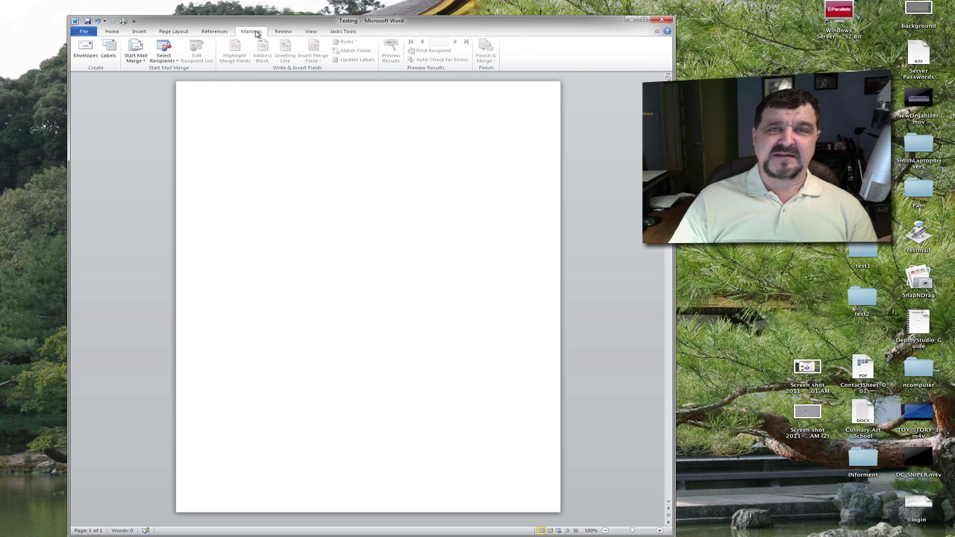
click(282, 32)
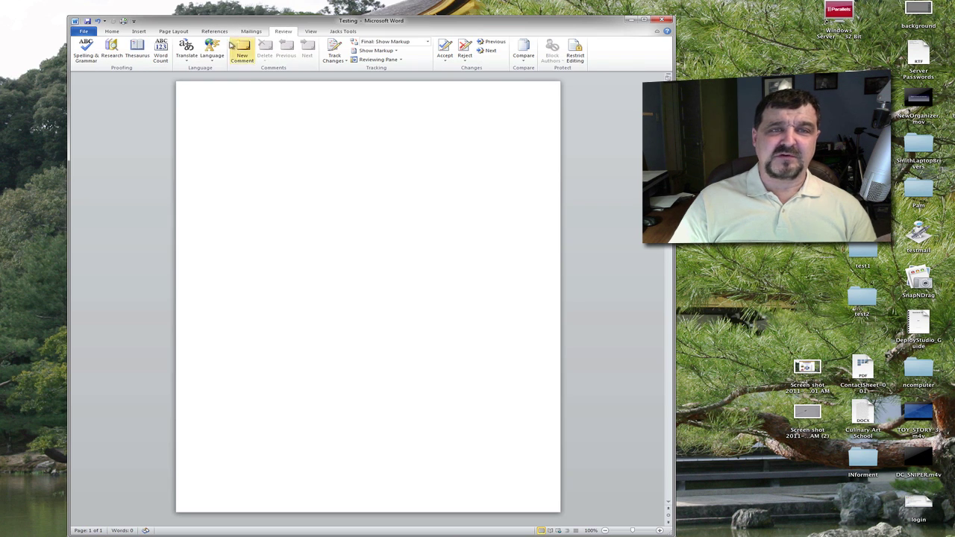
click(312, 32)
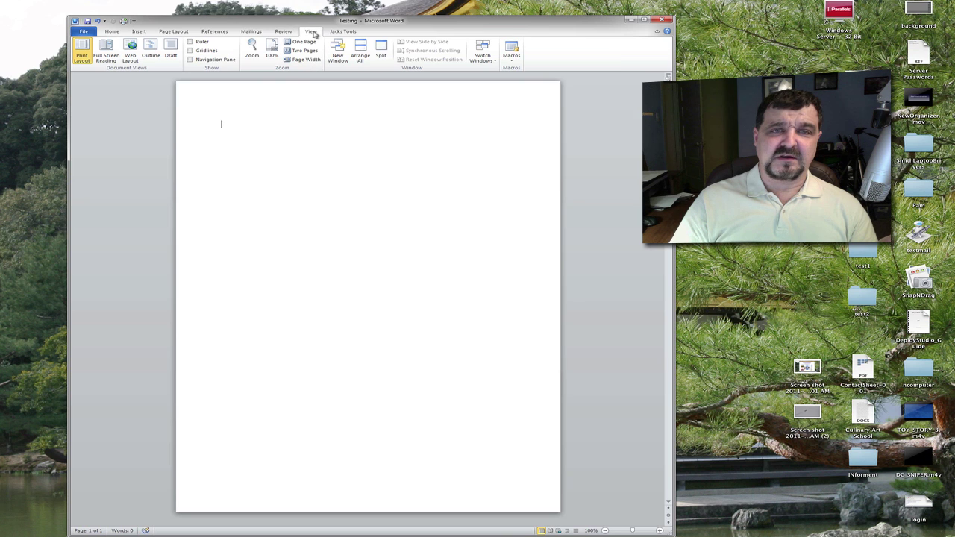
click(342, 31)
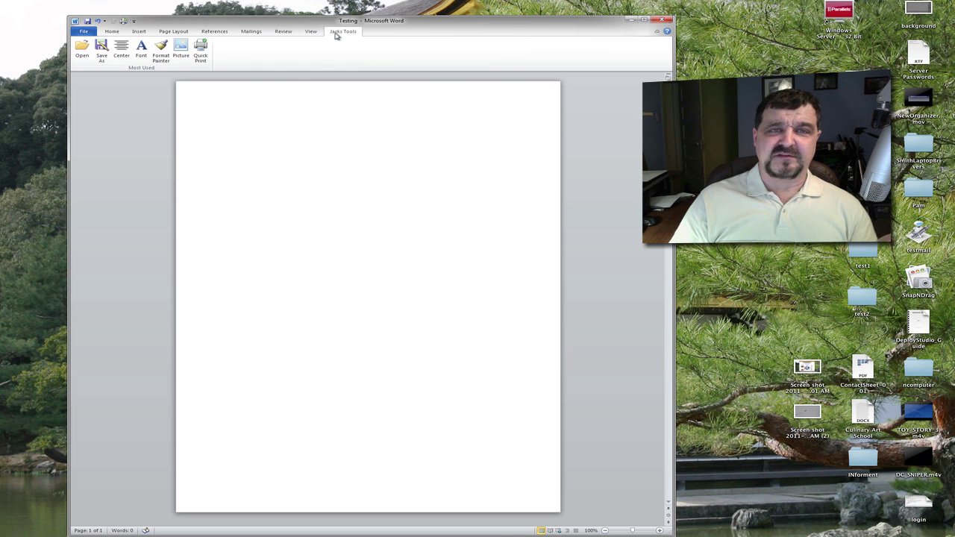
click(112, 32)
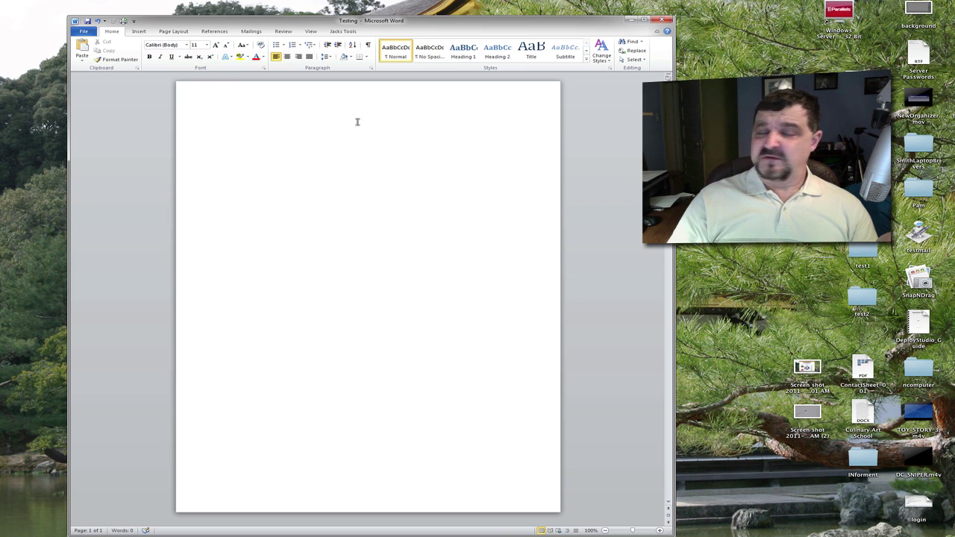
- Flip through the Insert, Page Layout, References and Mailings tabs, settling on Page Layout
click(174, 32)
click(139, 32)
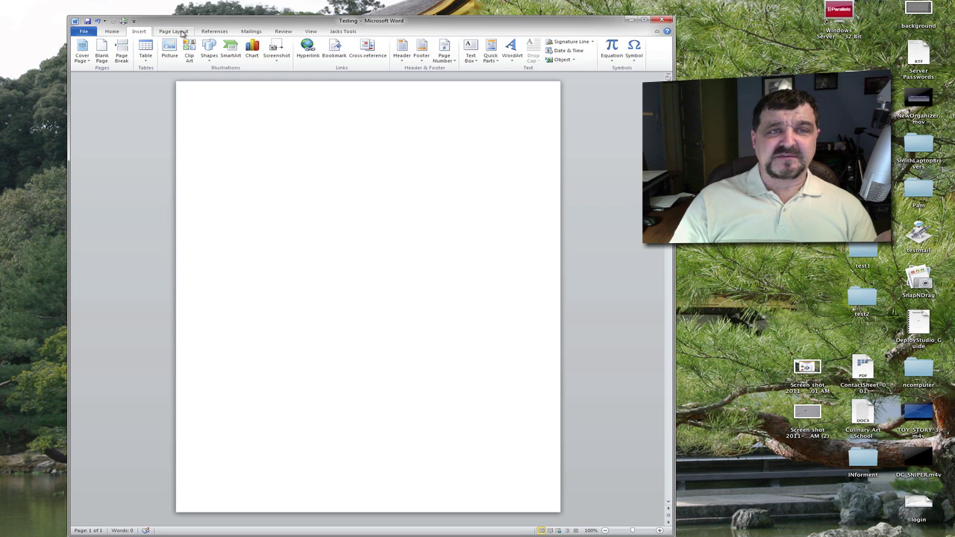
click(213, 32)
click(244, 33)
click(174, 32)
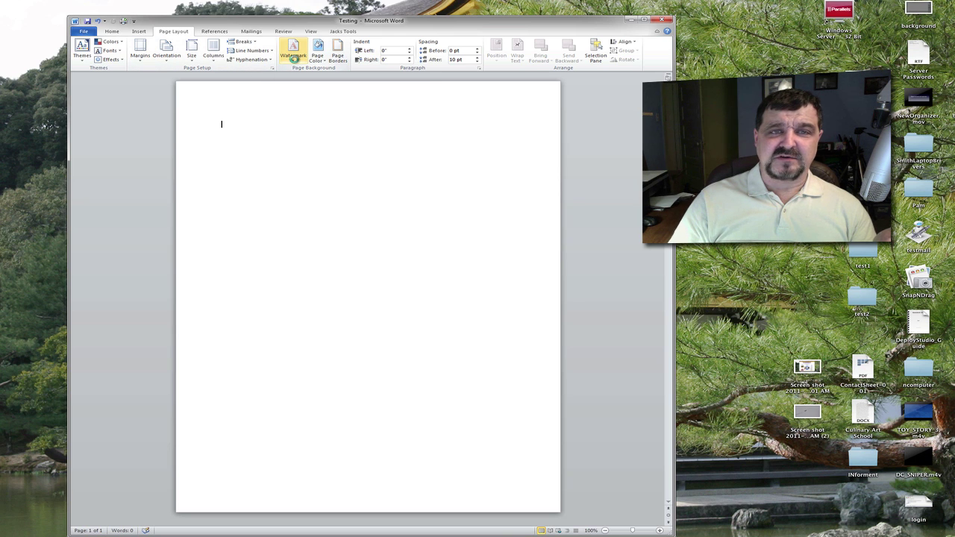
- Preview the Watermark gallery and Page Color palette, closing both without applying anything
click(293, 58)
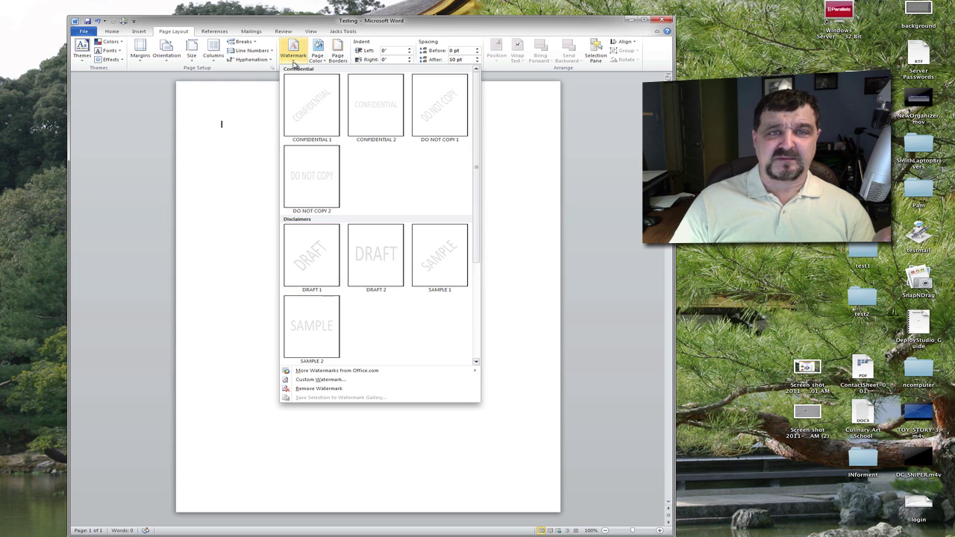
click(293, 54)
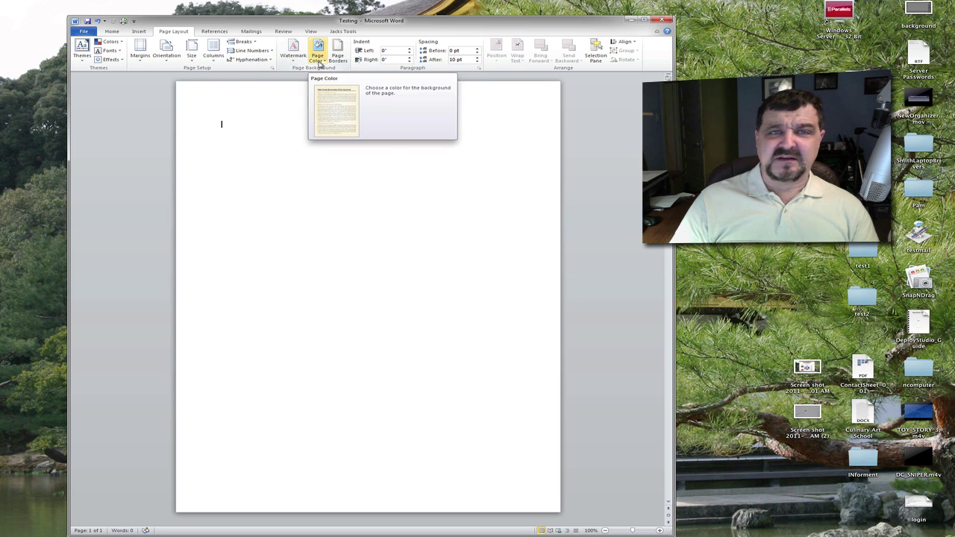
click(317, 59)
click(317, 60)
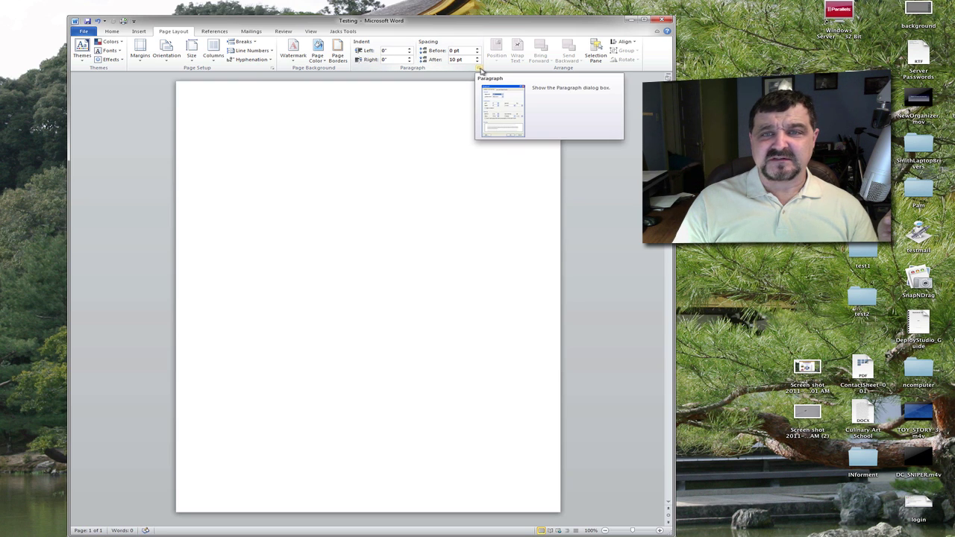
- Open the Paragraph settings dialog, reposition it, and cancel without changes
click(480, 69)
drag(362, 167, 353, 95)
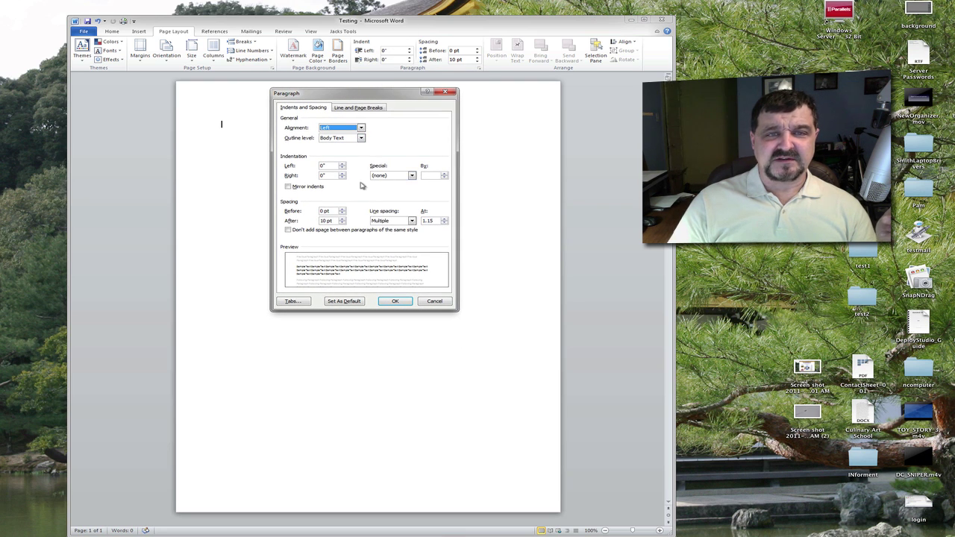
click(428, 302)
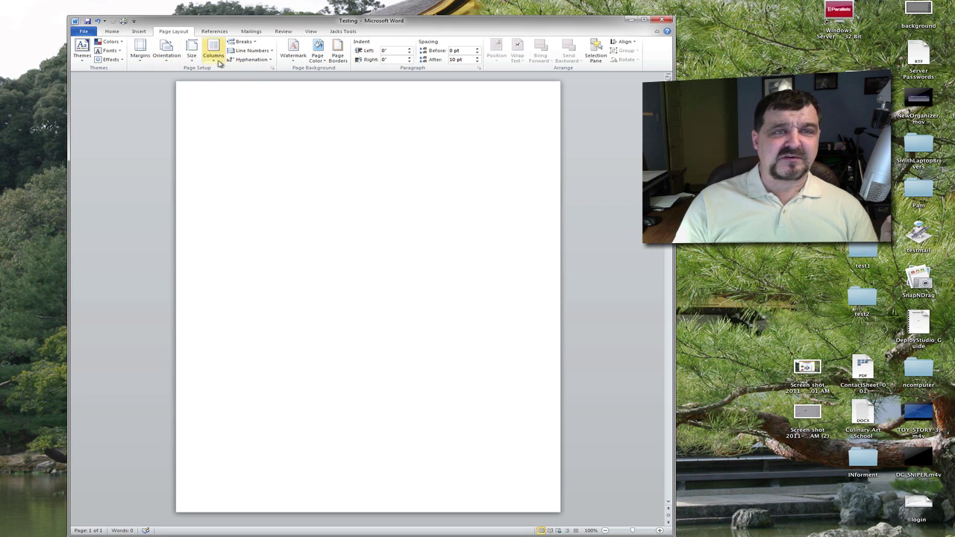
- Open the Page Setup dialog, reposition it, and cancel without changes
click(273, 68)
drag(316, 158, 281, 117)
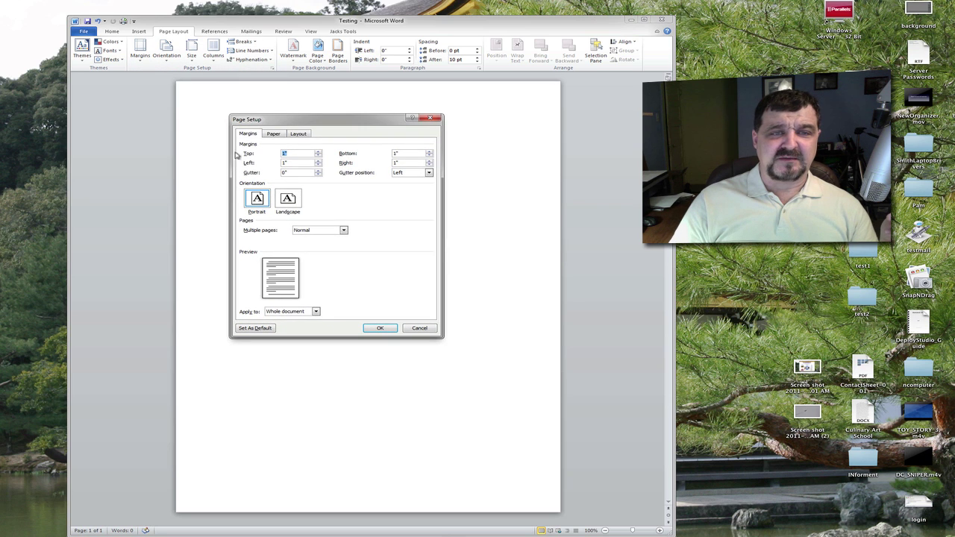
click(420, 328)
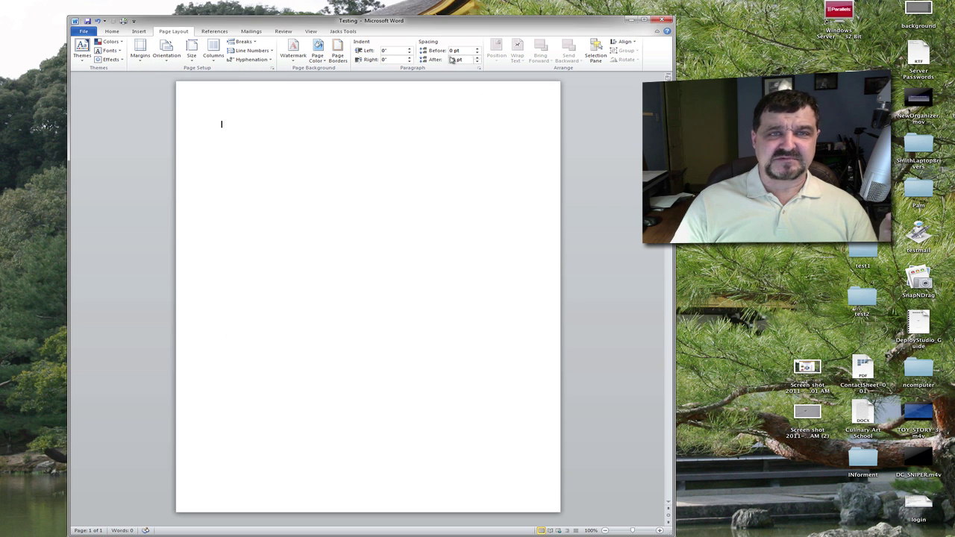
- Return to the Home tab and briefly show then hide the Clipboard pane
click(139, 32)
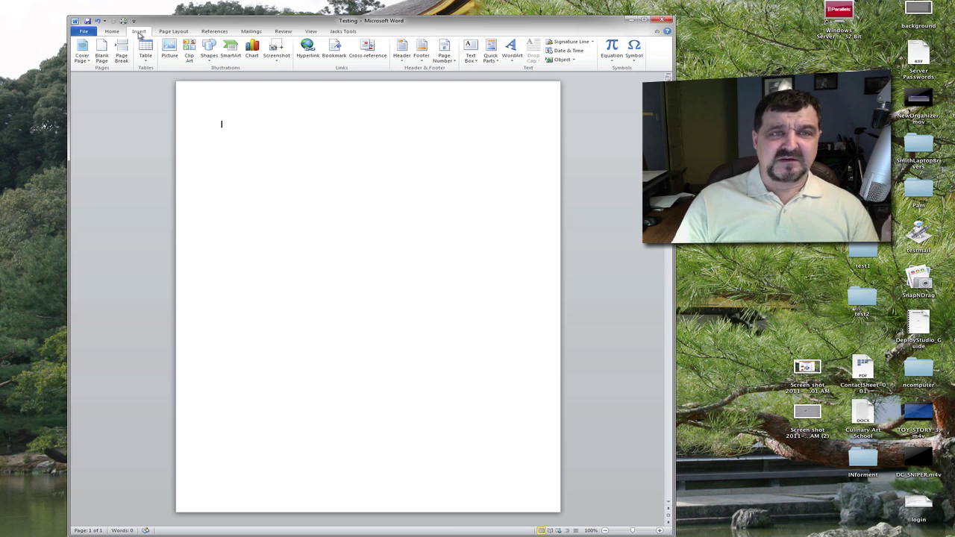
click(117, 33)
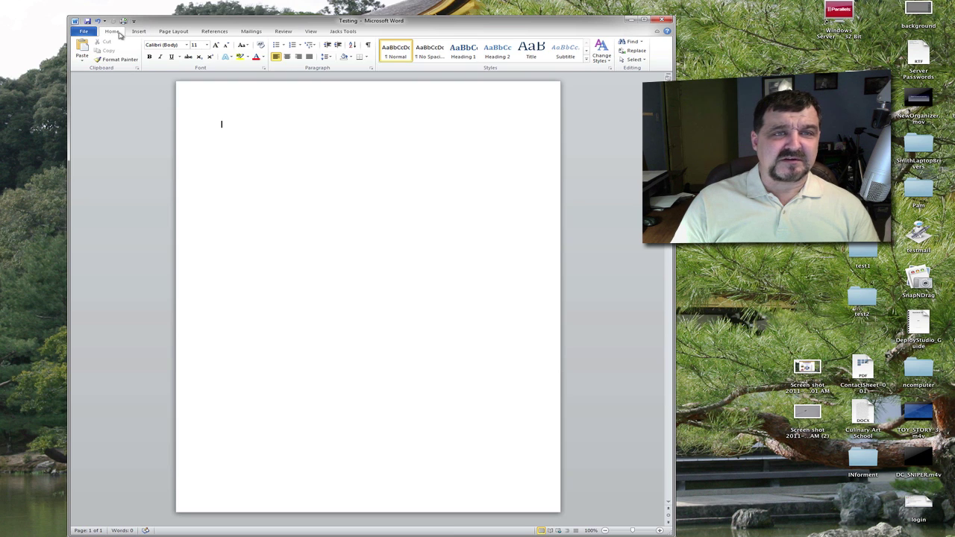
click(136, 68)
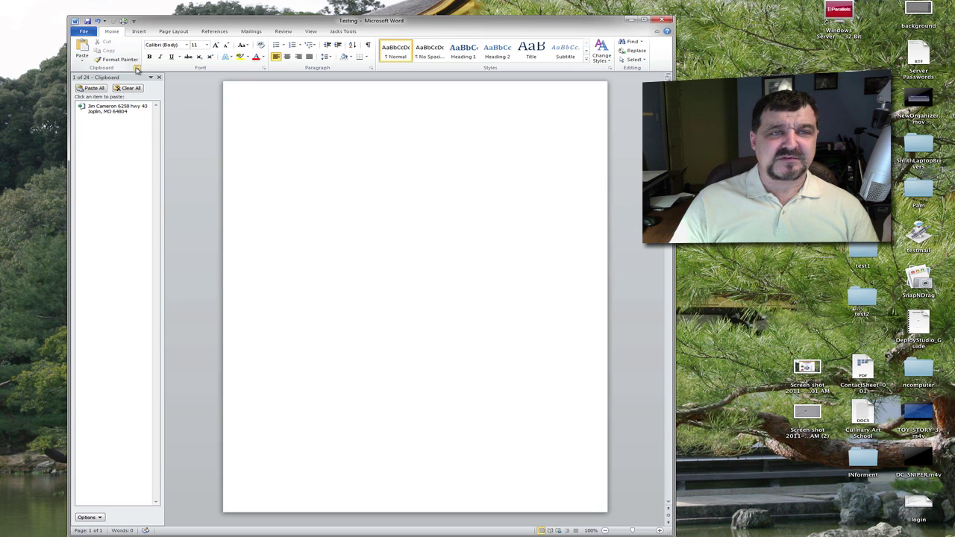
click(136, 68)
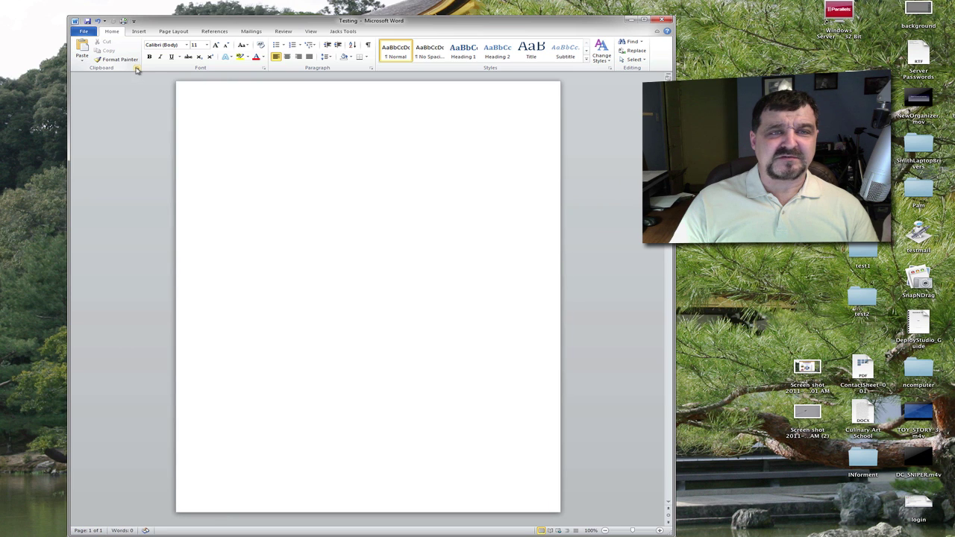
- Inspect the Font dialog, including its Advanced character spacing page, then cancel unchanged
click(264, 68)
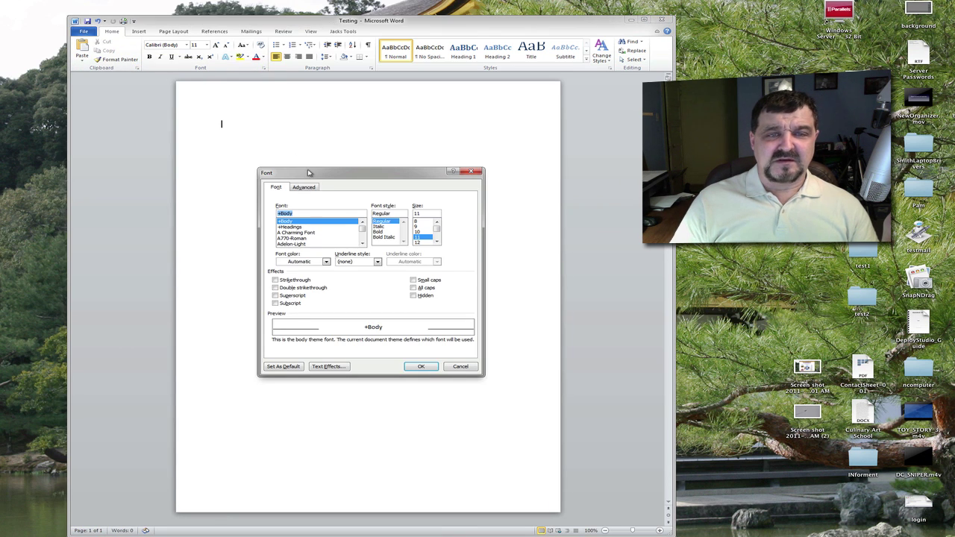
drag(309, 173, 275, 102)
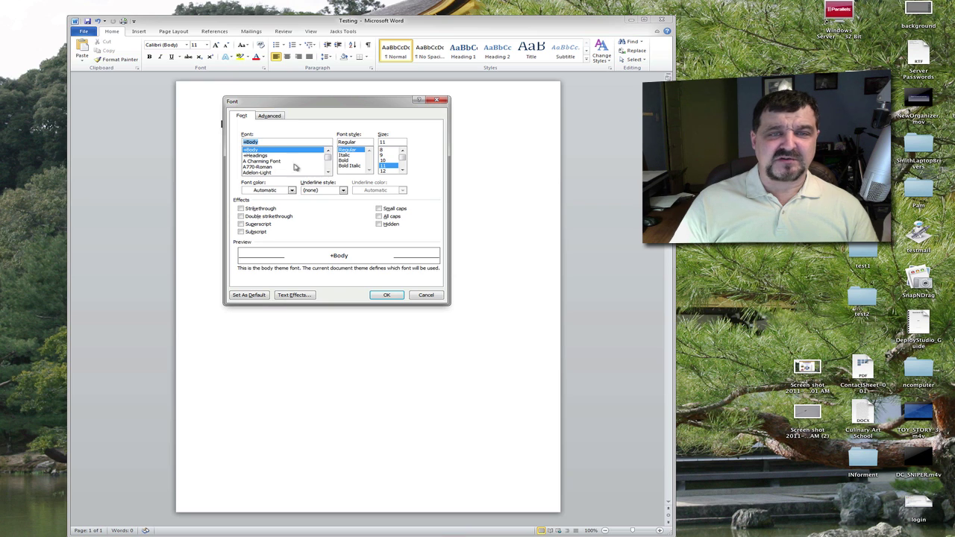
scroll(329, 161, down, 3)
scroll(329, 160, down, 2)
scroll(330, 160, up, 5)
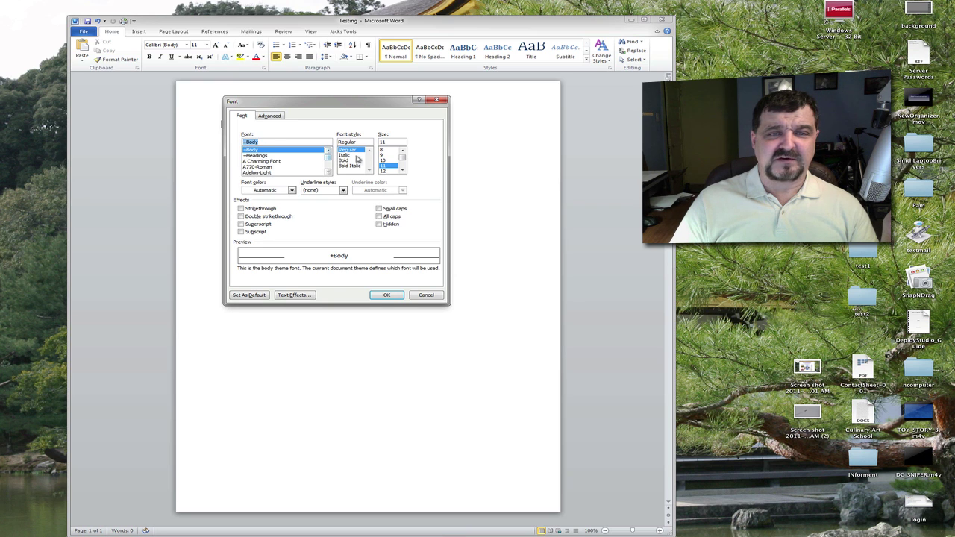
scroll(403, 158, down, 3)
scroll(403, 158, up, 3)
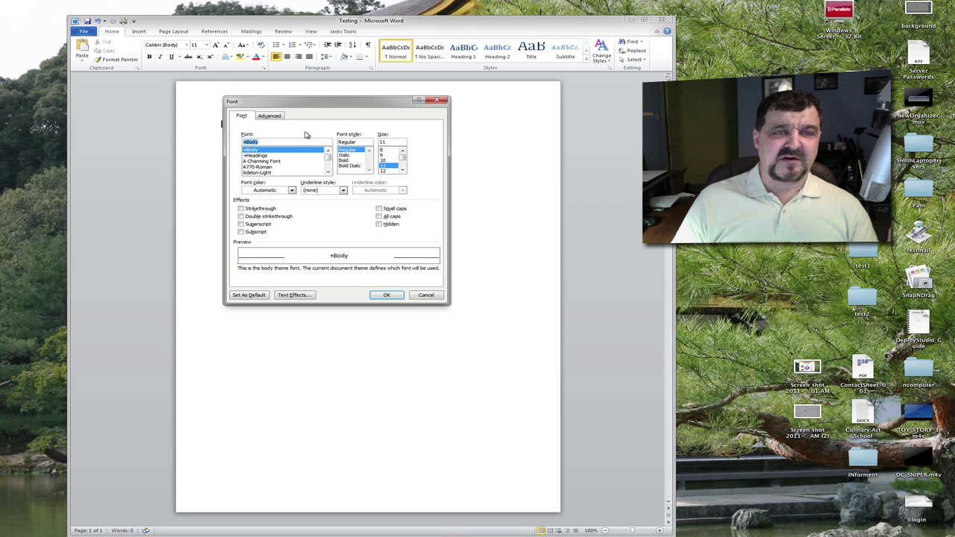
click(270, 116)
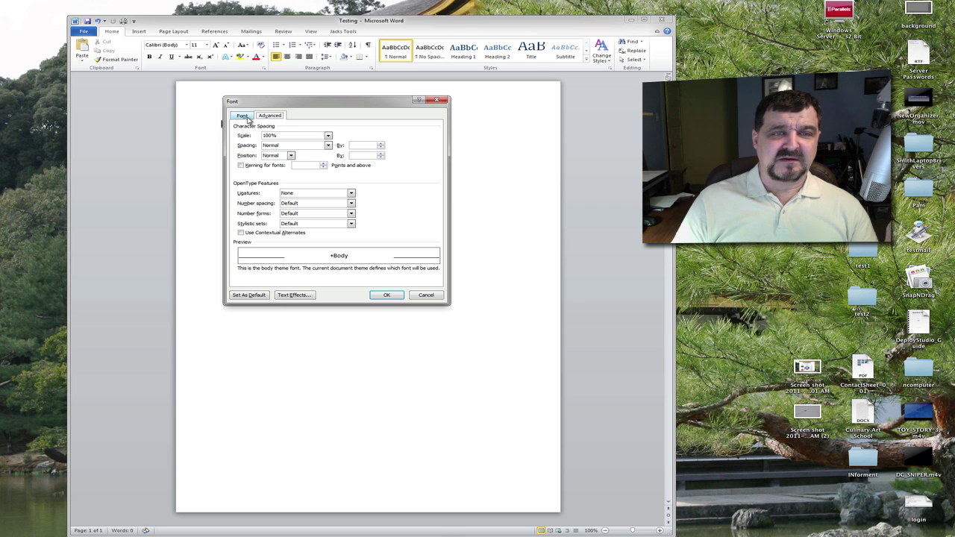
click(248, 118)
click(429, 296)
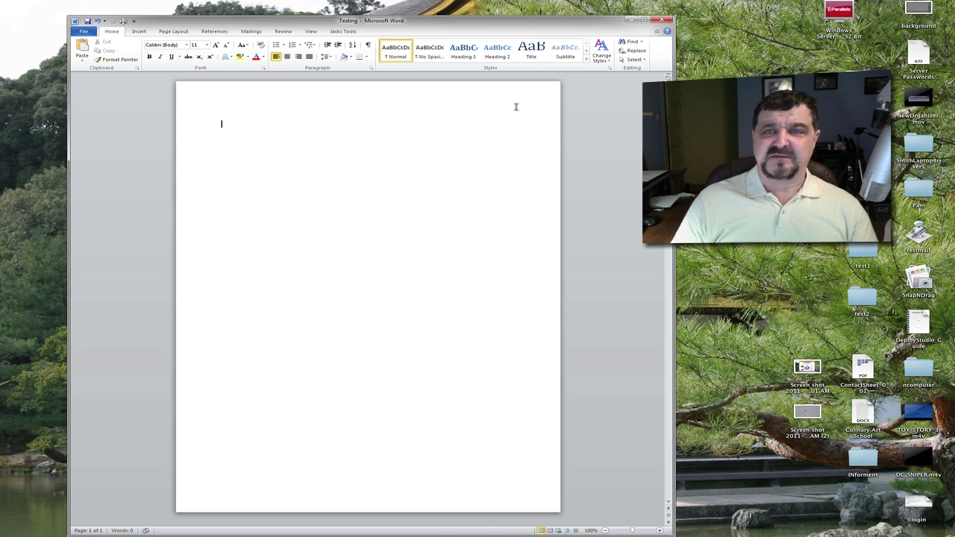
- Open the Paragraph dialog from the Home tab and cancel it unchanged
click(370, 67)
drag(345, 94, 335, 94)
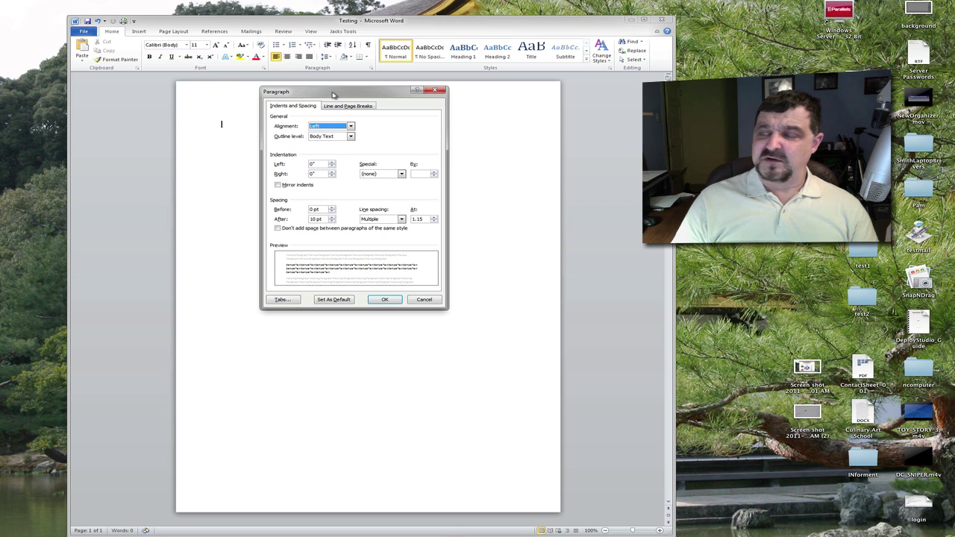
click(422, 299)
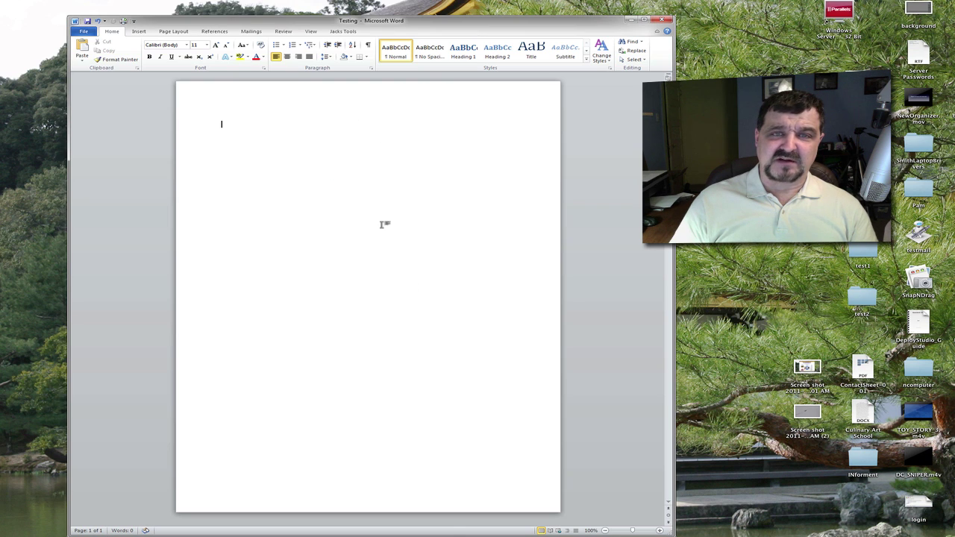